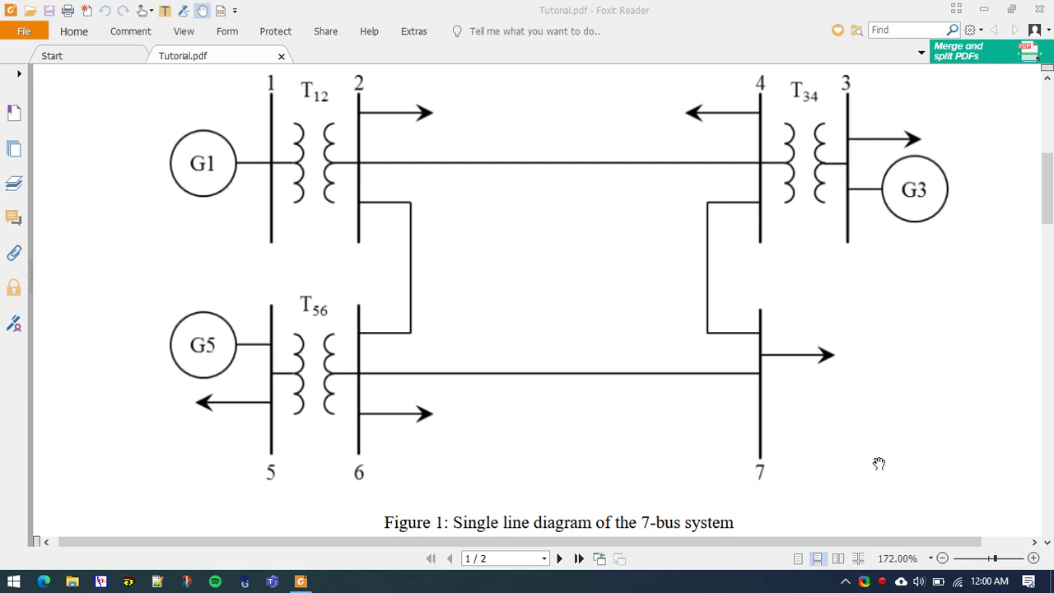
Step: Launch PSAF from the taskbar after viewing Figure 1's 7-bus diagram in Tutorial.pdf
click(129, 580)
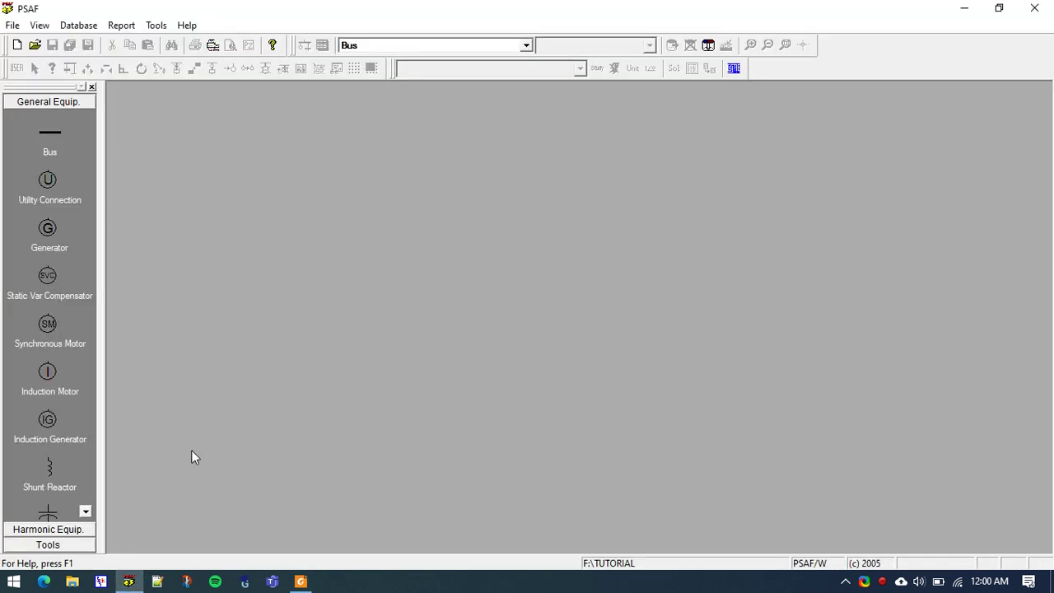
Step: Open Preferences and inspect the network and database directory paths on the Directory tab
click(13, 26)
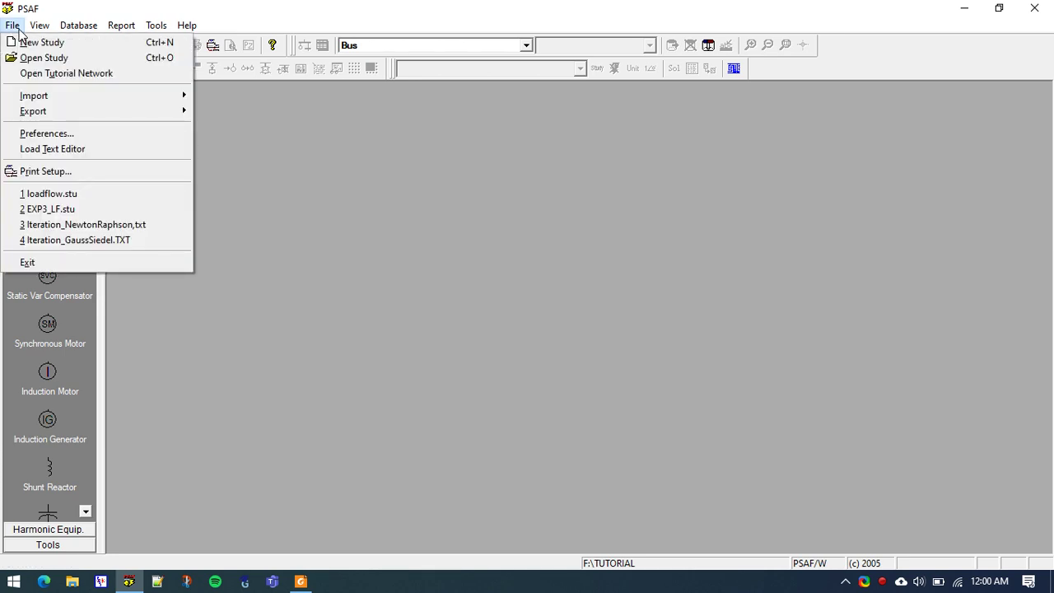
click(46, 133)
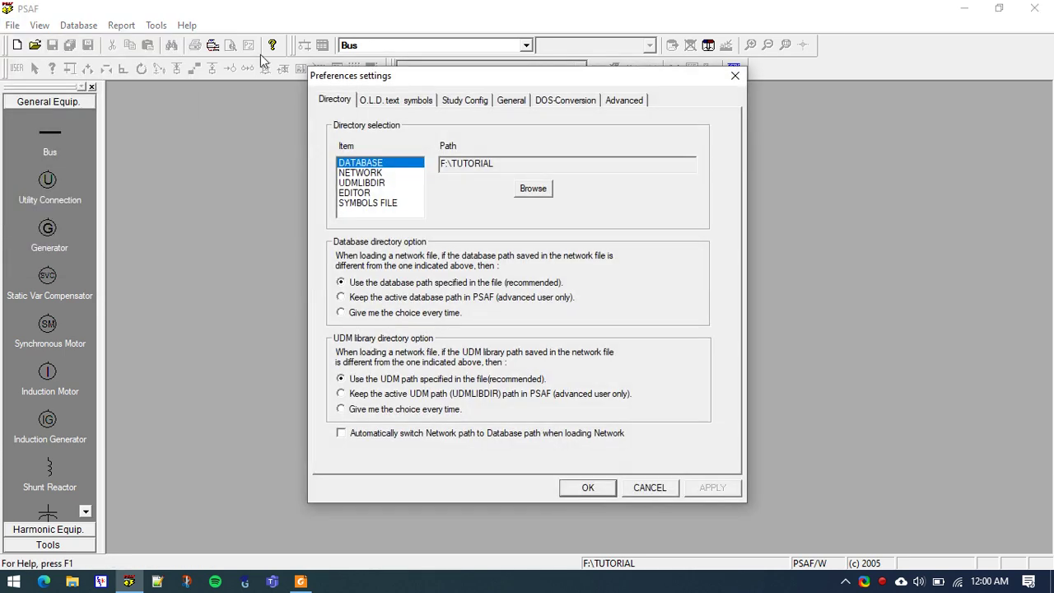
click(377, 172)
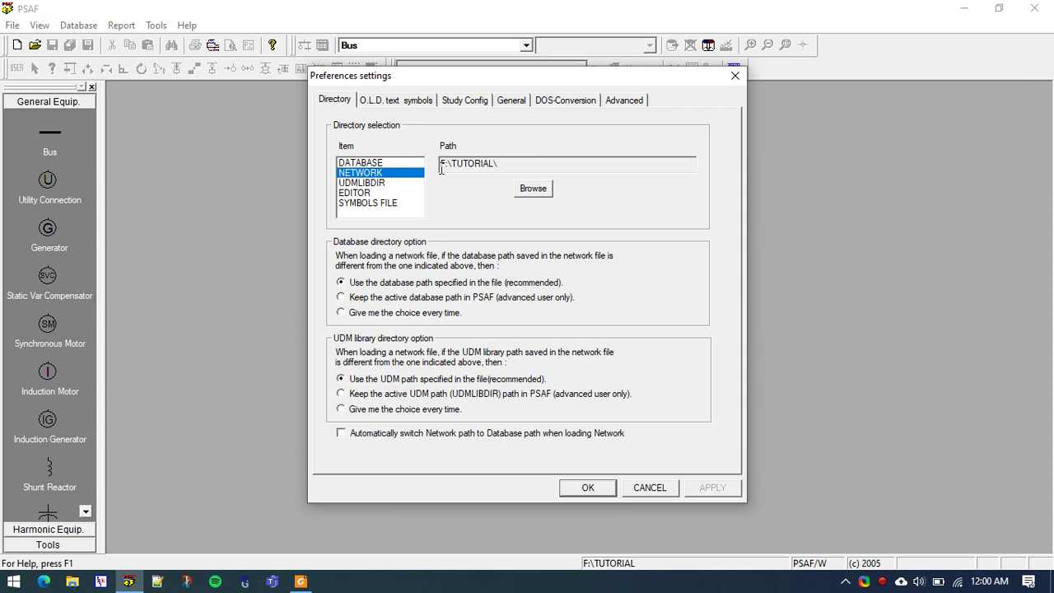
double_click(519, 163)
click(519, 163)
key(Up)
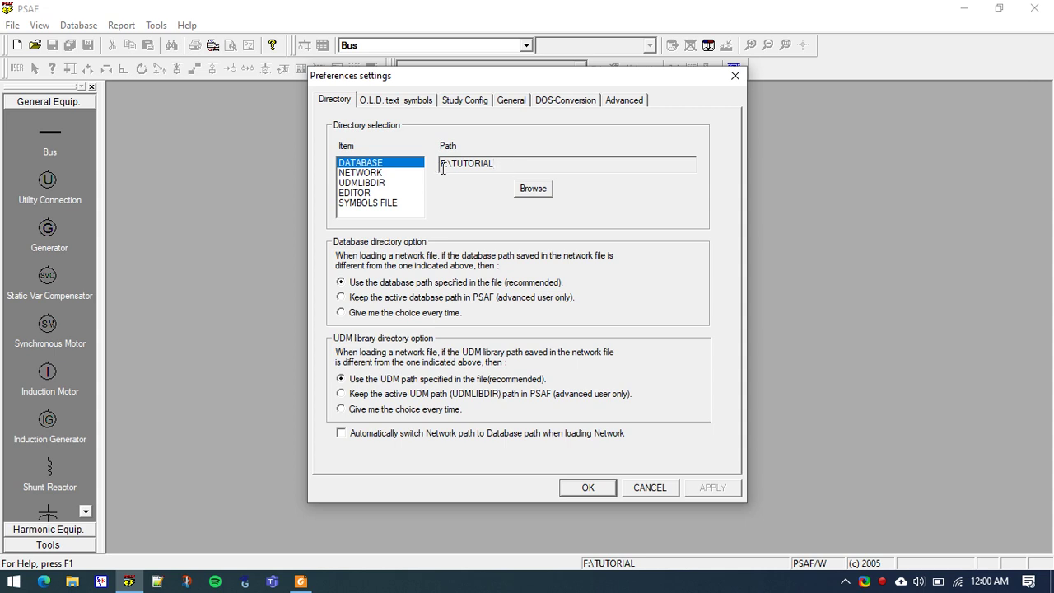
drag(442, 166, 452, 166)
click(508, 161)
Step: Confirm both directories point to F:\TUTORIAL and close the preferences with OK
click(421, 174)
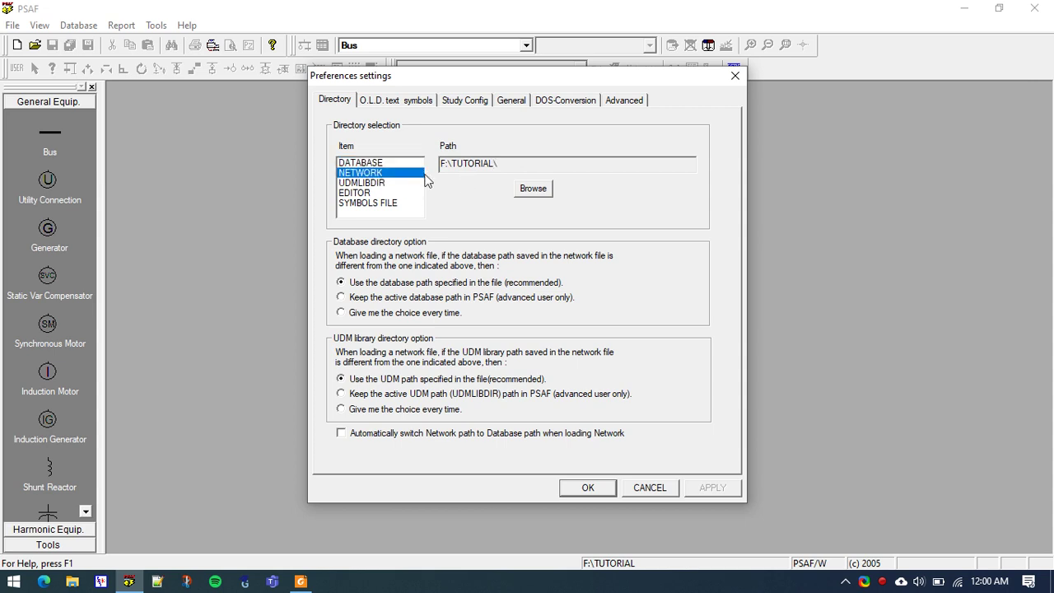
click(381, 163)
key(Down)
click(383, 163)
key(Down)
click(590, 487)
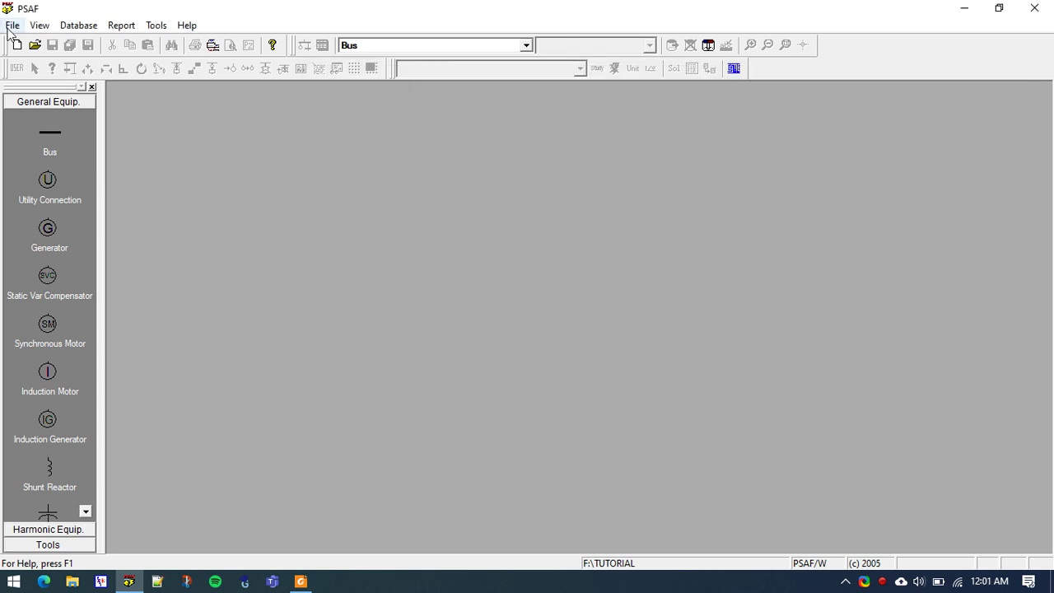
Step: Open loadflow.stu in tabular format with its last associated network
click(11, 25)
click(33, 56)
click(98, 175)
click(290, 151)
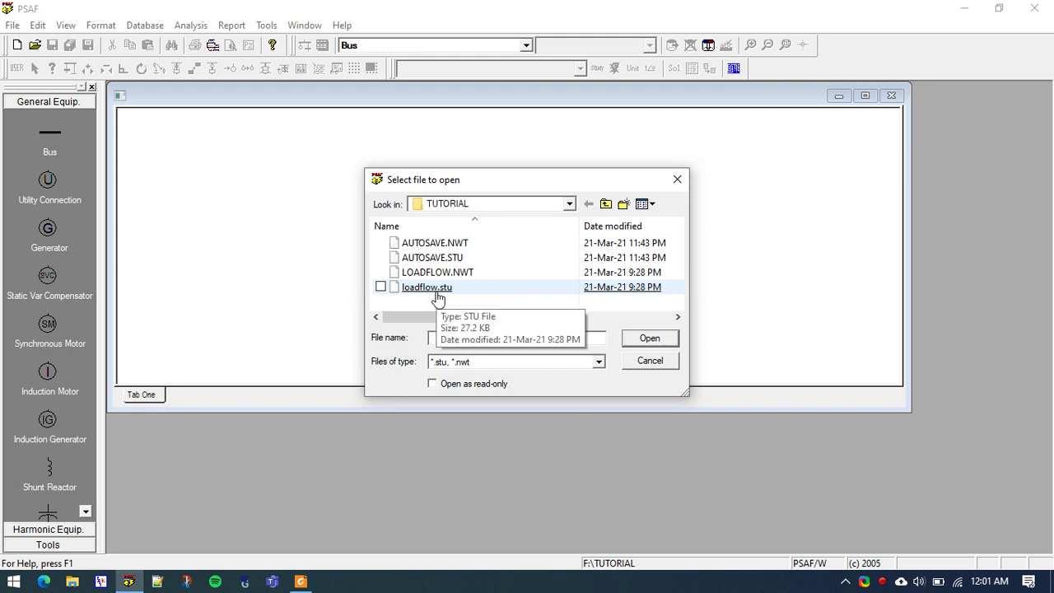
double_click(438, 295)
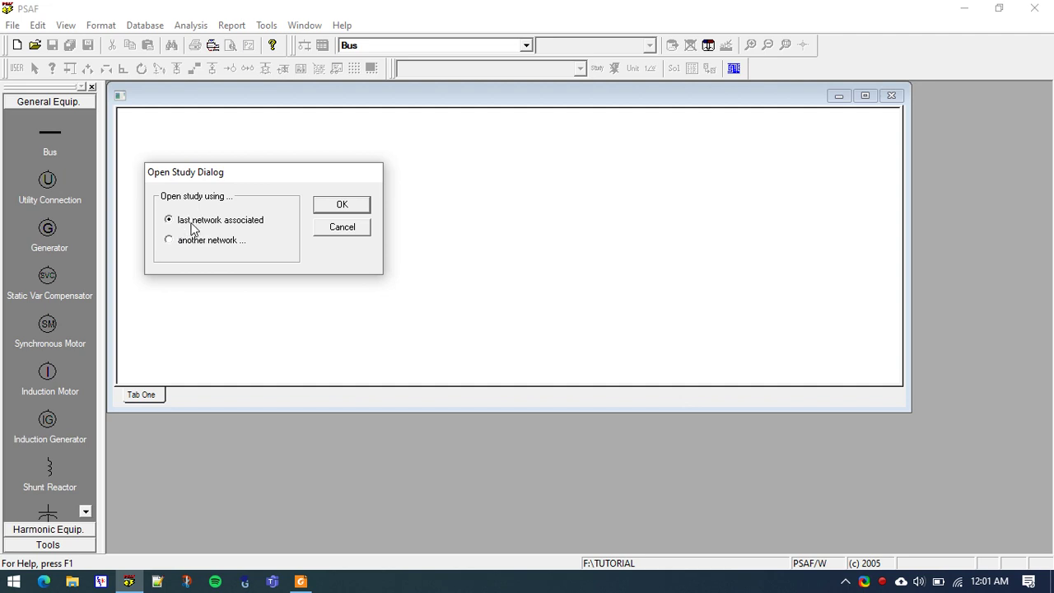
click(363, 205)
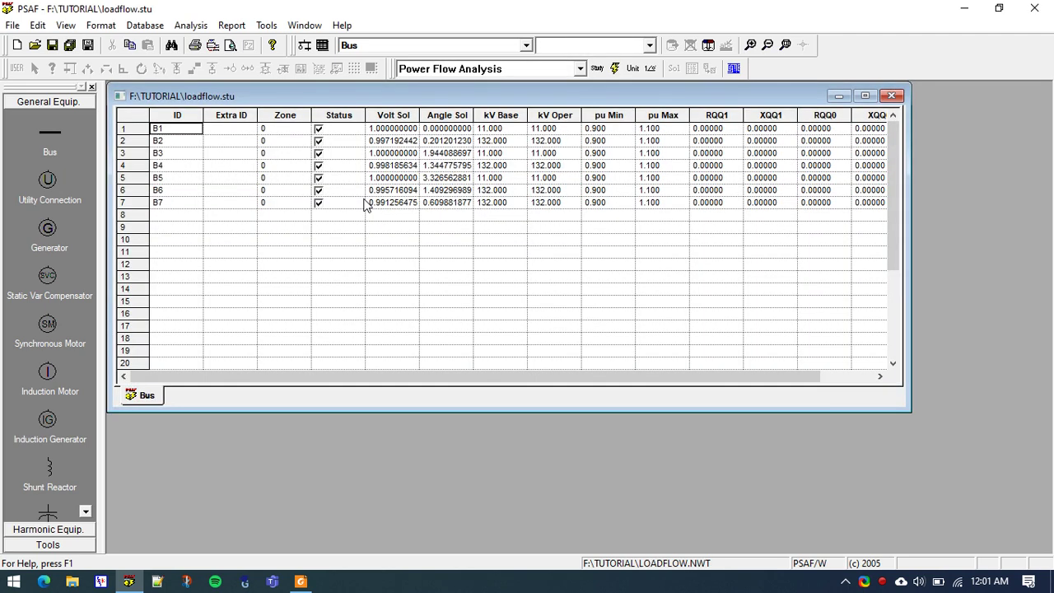
Step: Add the Fixed-Tap Xmer and Generator data tables next to the bus table
drag(161, 130, 885, 203)
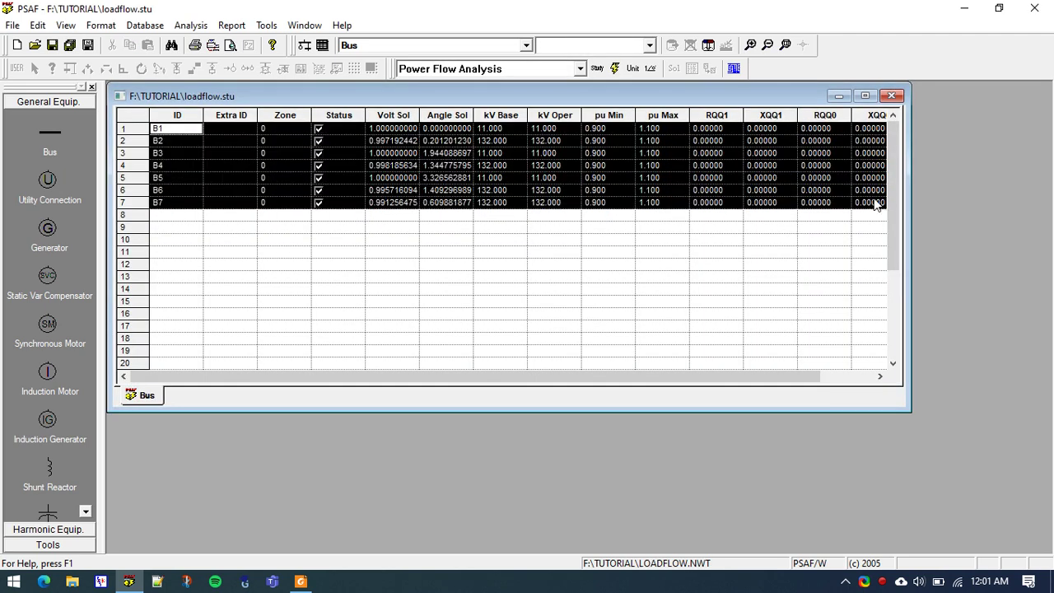
click(484, 178)
click(384, 45)
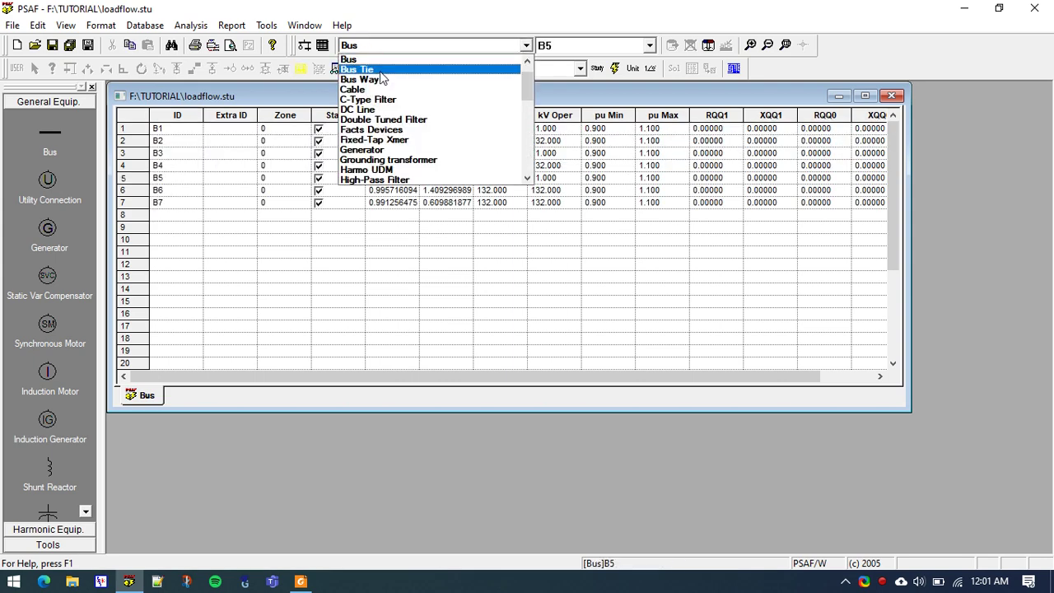
click(372, 142)
click(371, 45)
scroll(370, 75, up, 1)
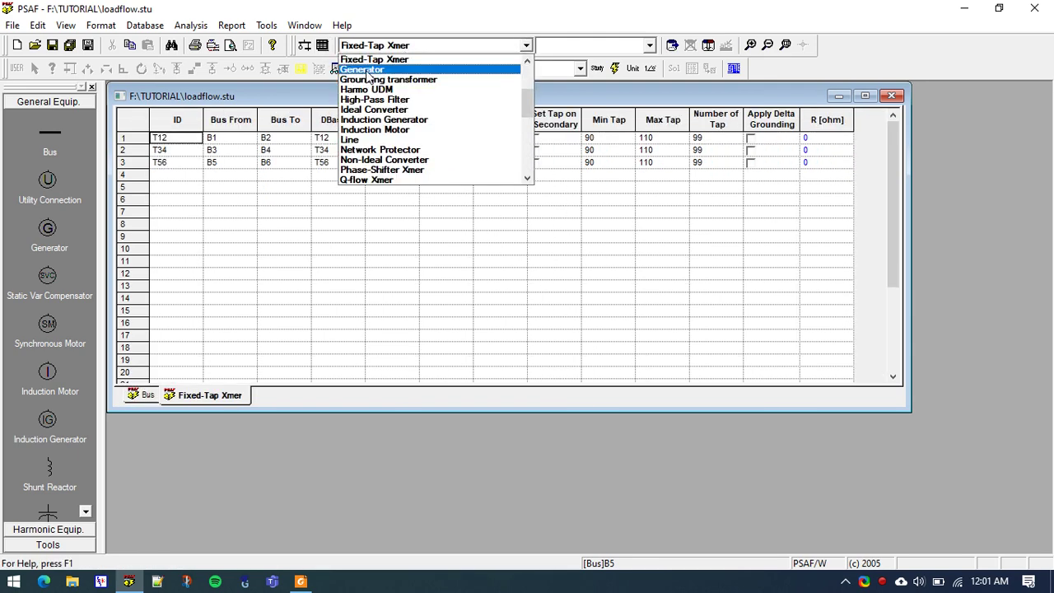
click(368, 71)
Step: Add the Induction Motor and Static Load tables, then return to the Generator table
click(366, 45)
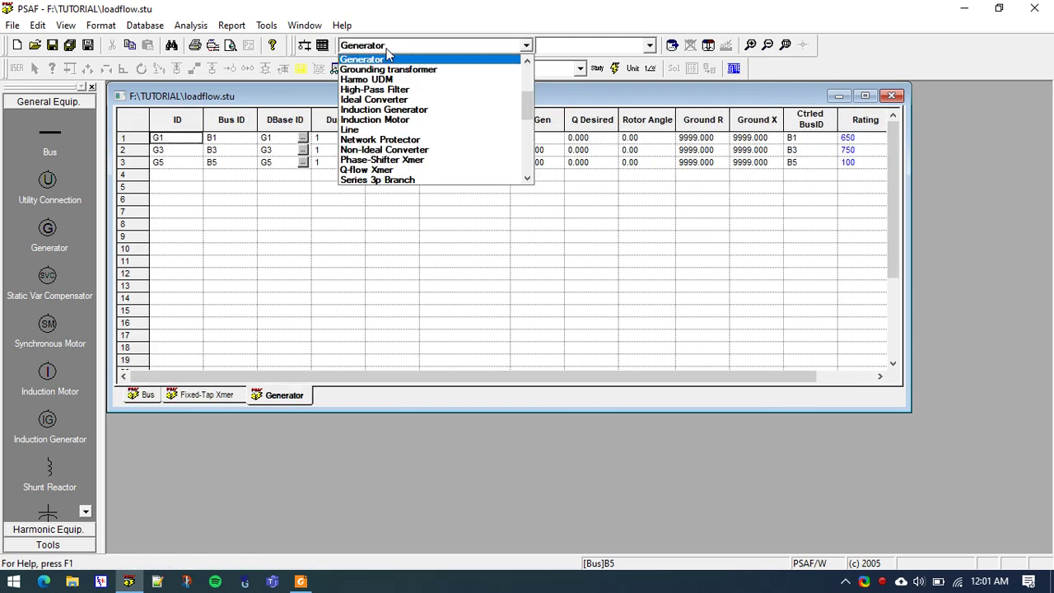
click(355, 119)
click(366, 46)
scroll(369, 99, down, 6)
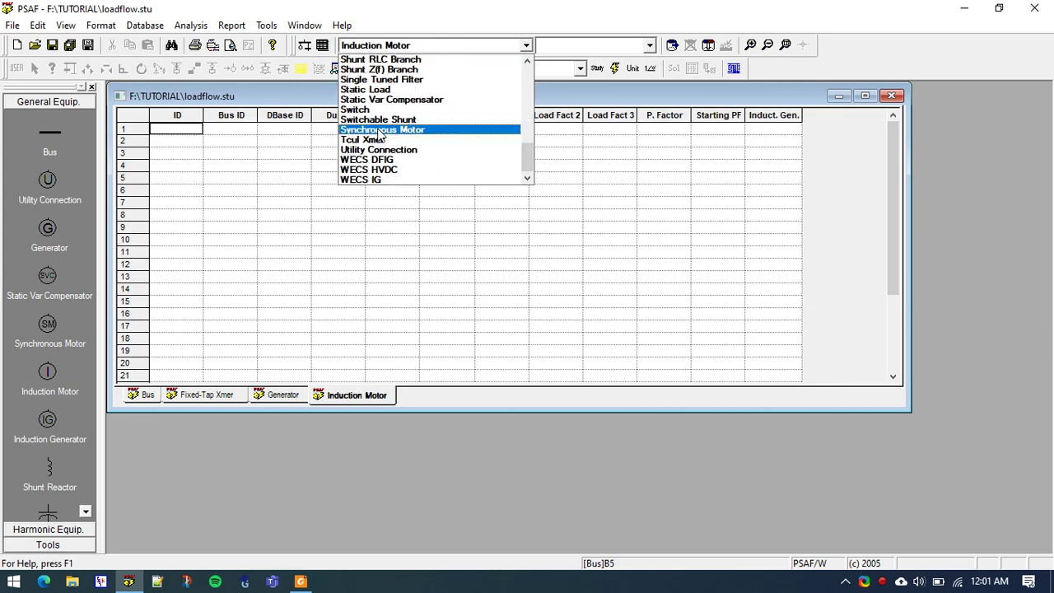
click(367, 89)
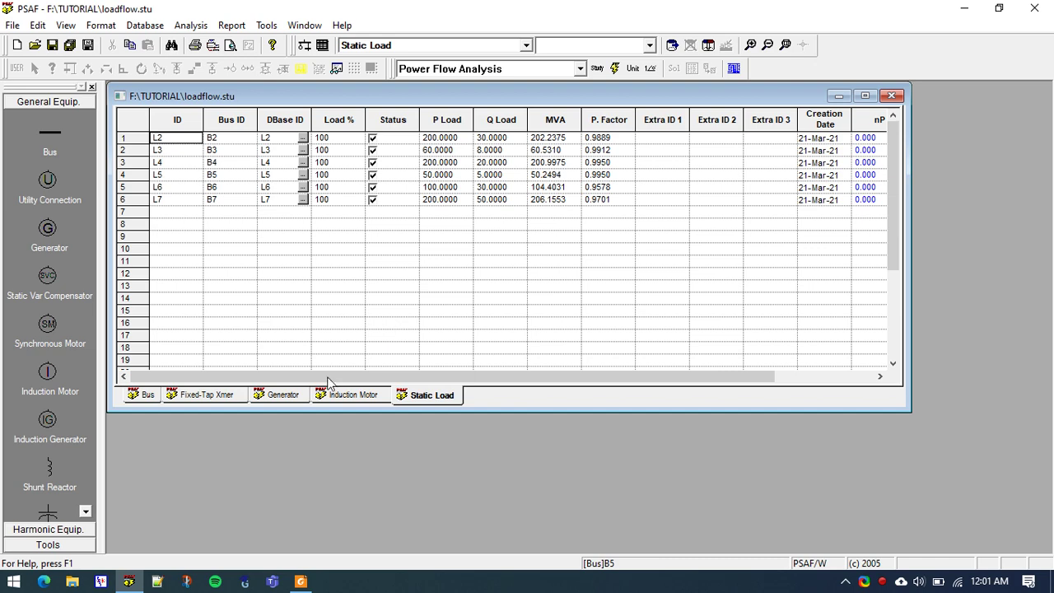
click(293, 394)
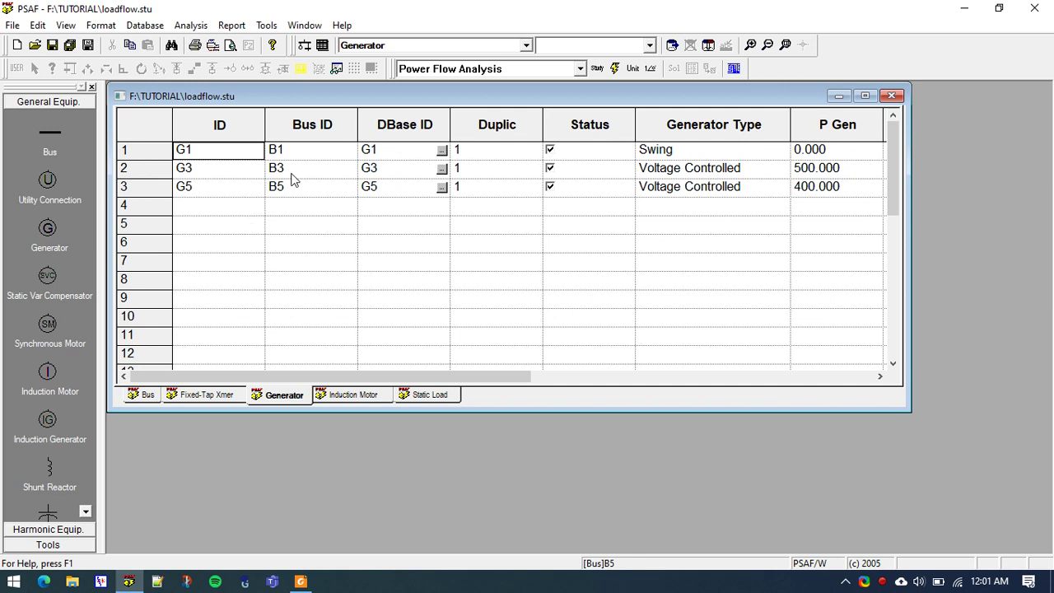
Step: Review the generator types, leaving G1 as Swing and G3's type unchanged
click(700, 157)
click(766, 170)
click(767, 170)
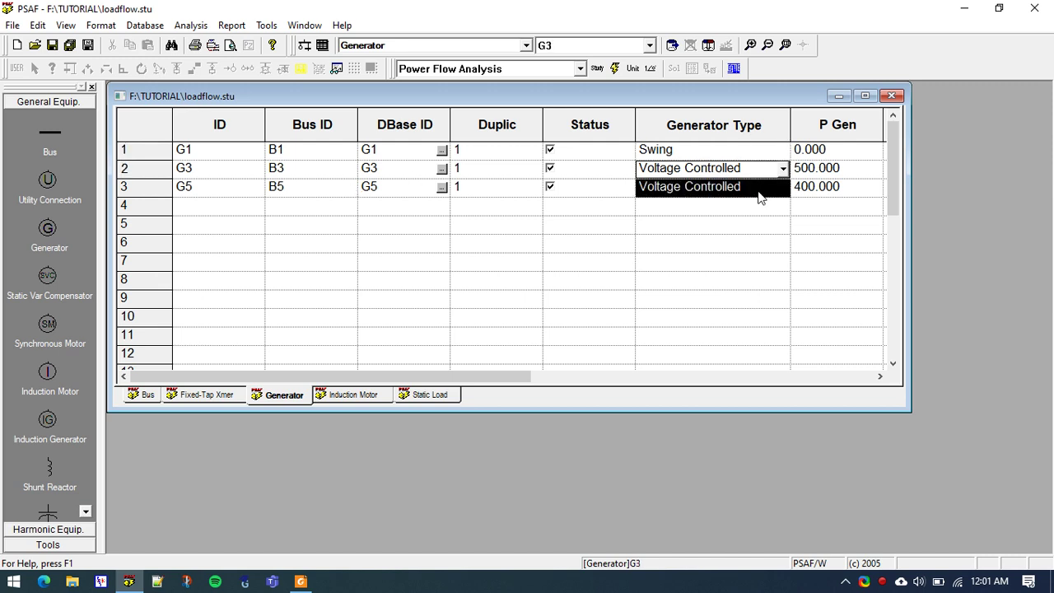
click(704, 241)
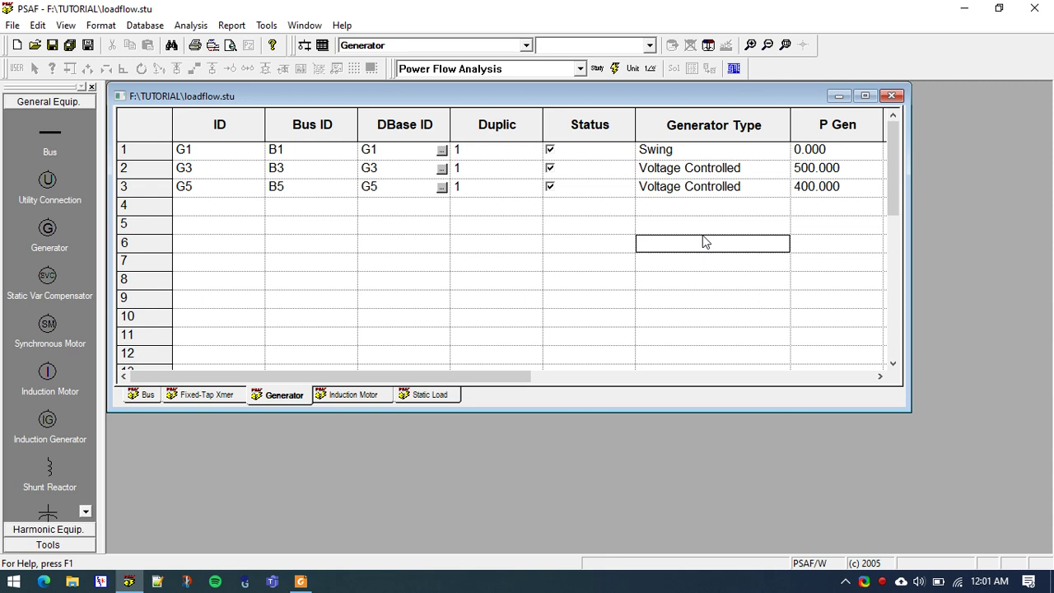
Step: Check G3 and G5 P Gen values (500, 400) and open G5's database record
click(196, 171)
click(206, 194)
drag(388, 377, 479, 377)
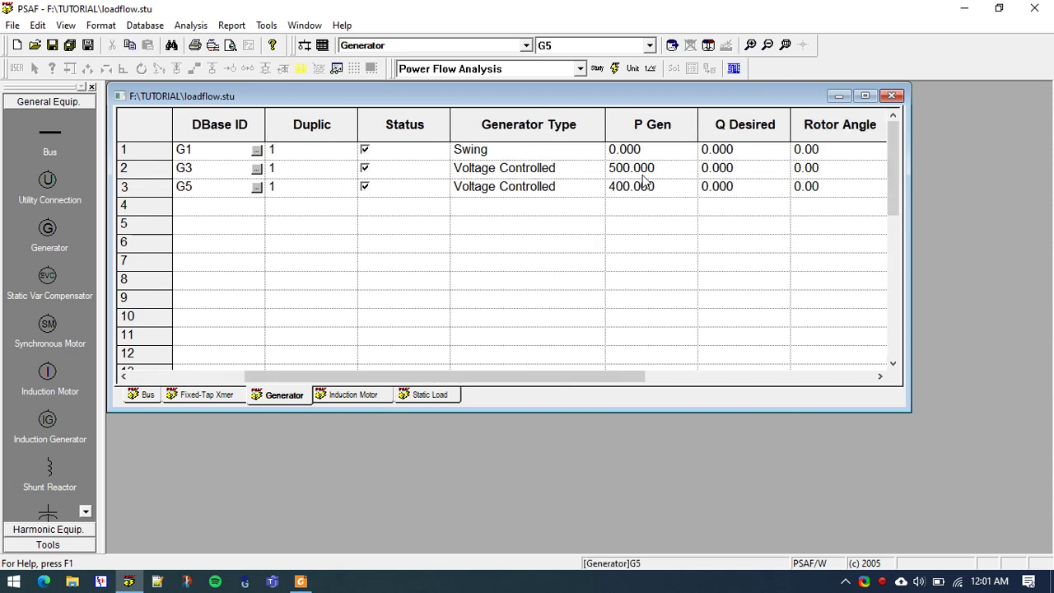
click(636, 169)
click(640, 189)
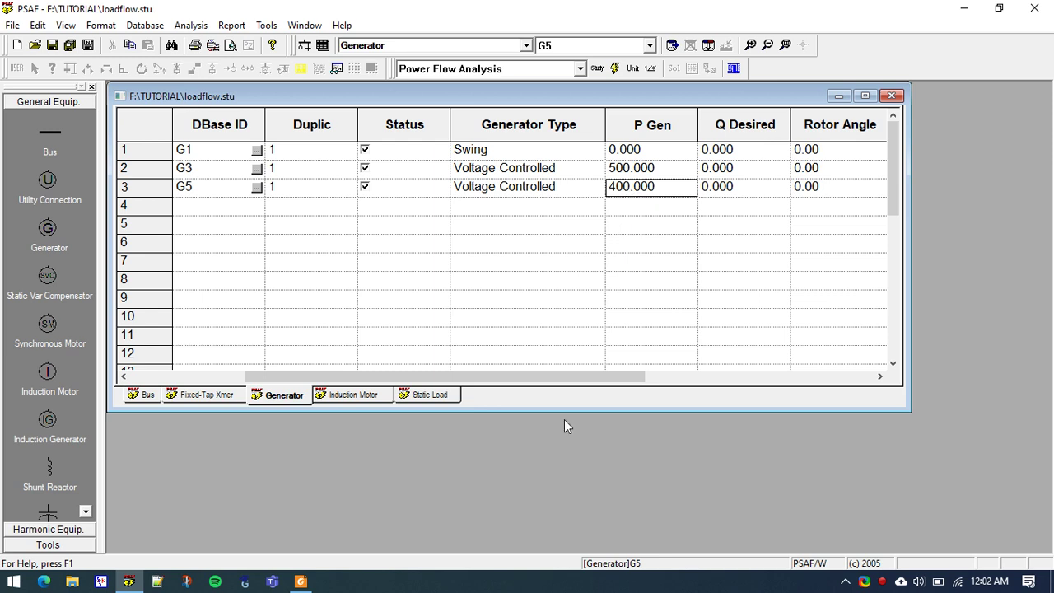
drag(565, 376, 520, 360)
drag(610, 376, 488, 376)
click(198, 191)
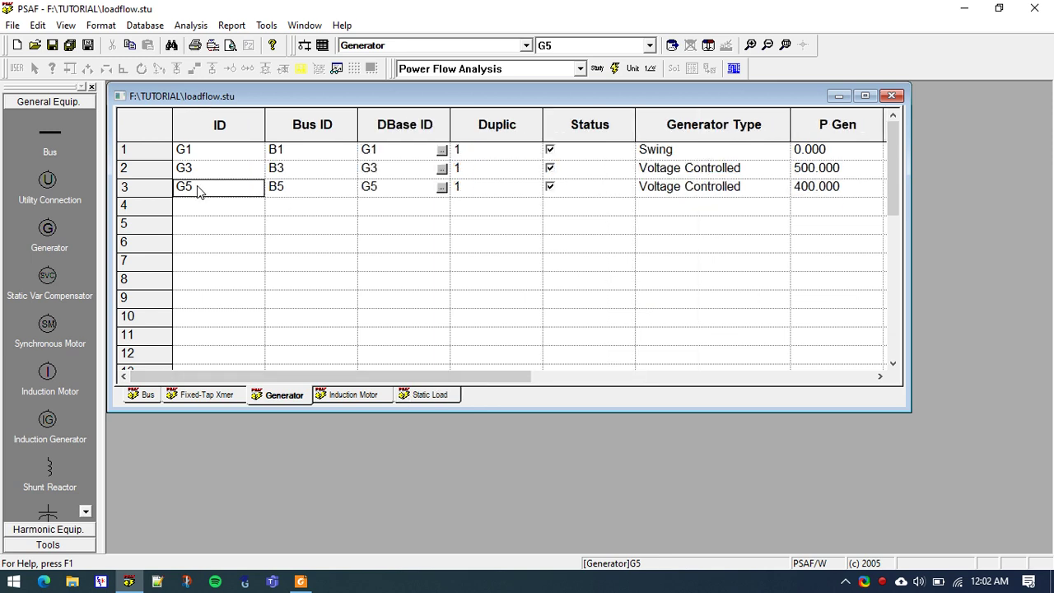
click(441, 187)
Step: Set G5's active generation to 150 MW so its P Gen reads 150.000
drag(469, 223, 357, 233)
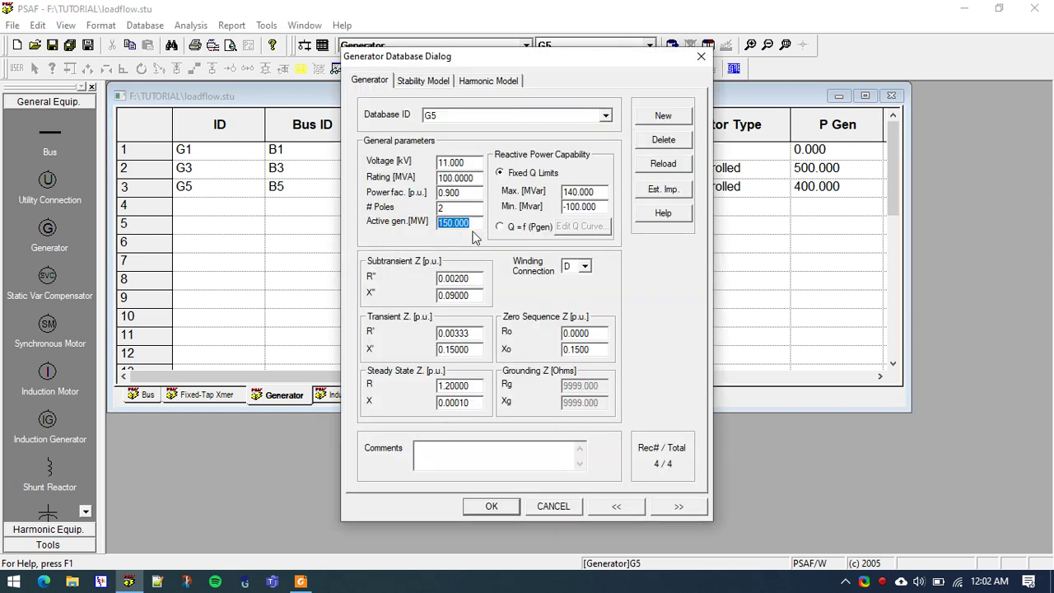
click(494, 504)
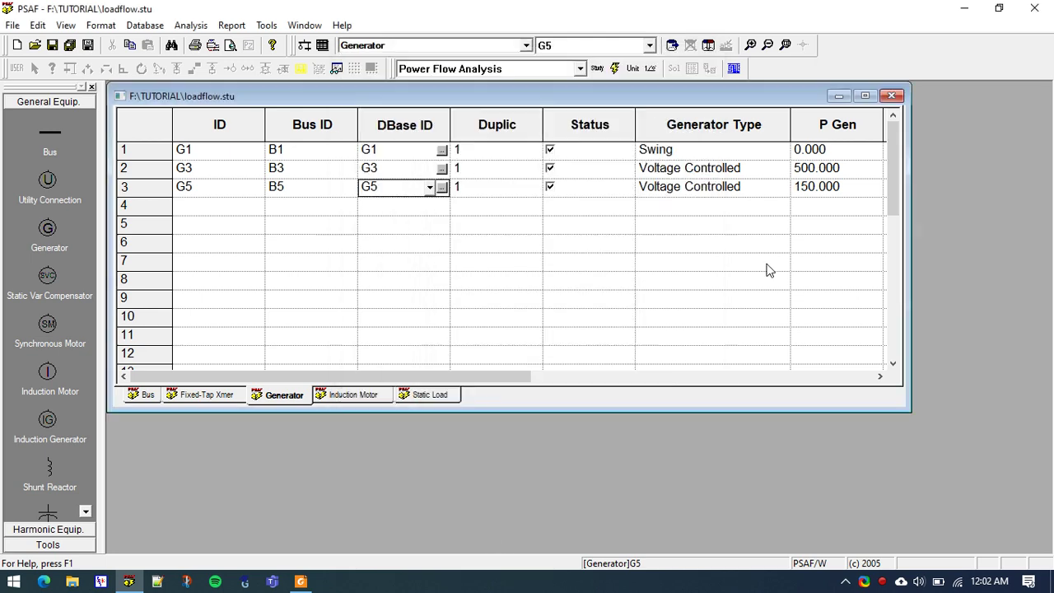
click(830, 189)
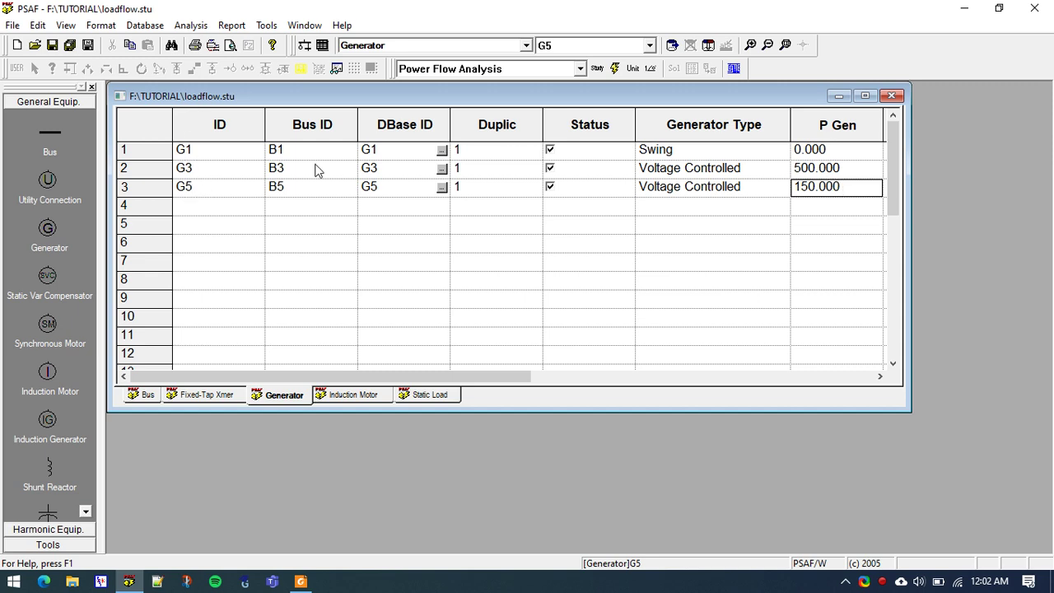
Step: Keep Power Flow Analysis as the selected solver engine
click(191, 26)
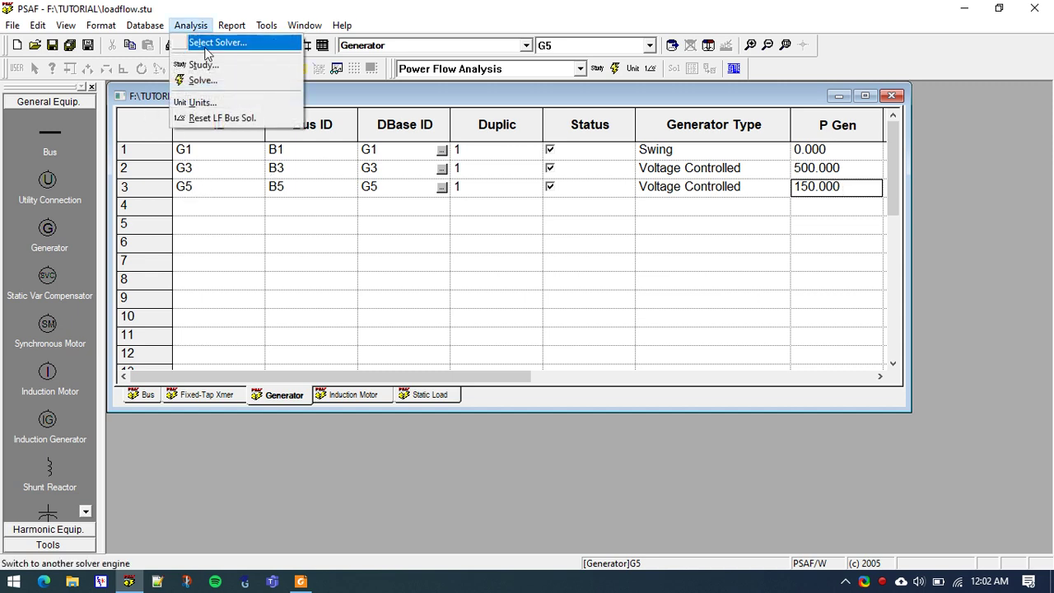
click(208, 41)
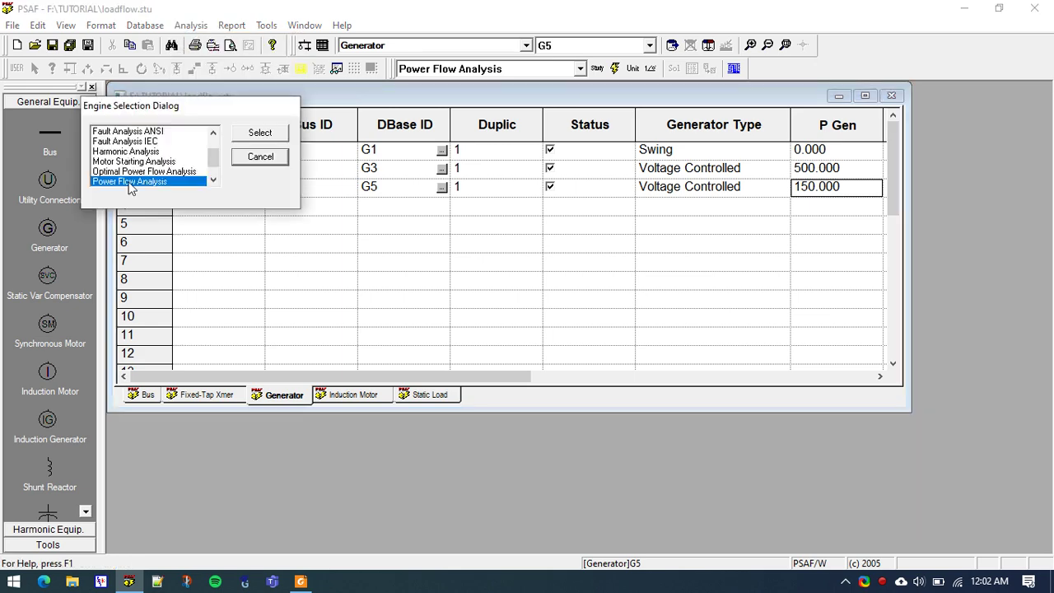
click(251, 132)
Step: Accept the load flow study settings with no monitored components, then bring up the solver
click(200, 75)
click(690, 125)
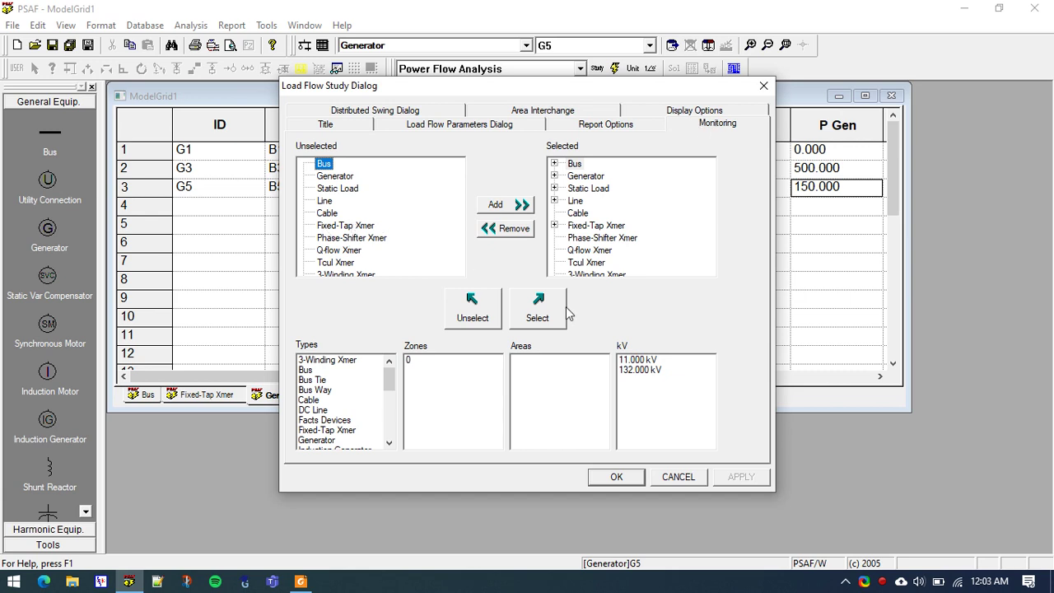
click(543, 313)
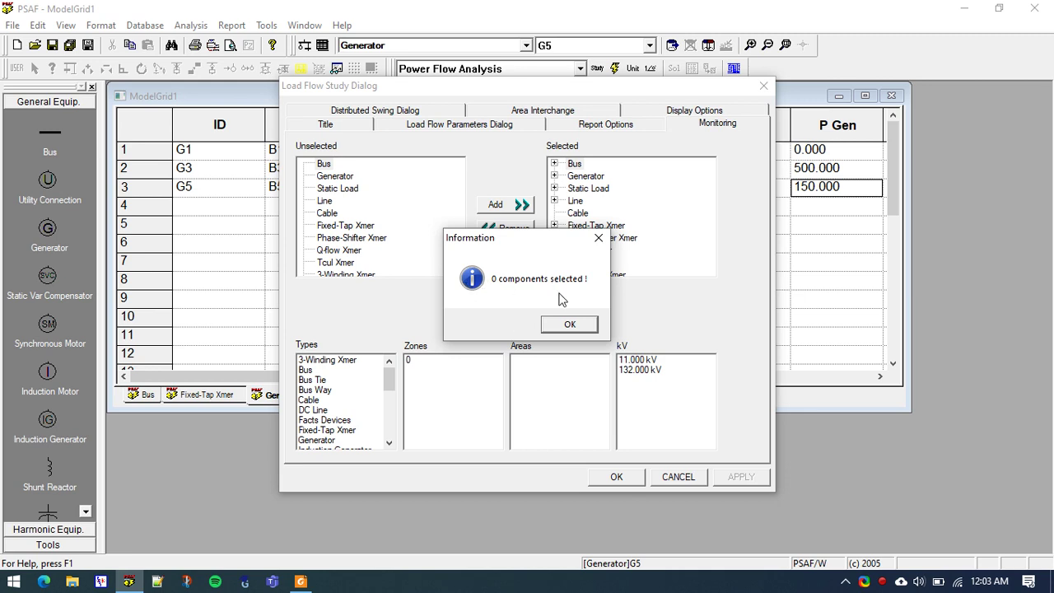
click(569, 324)
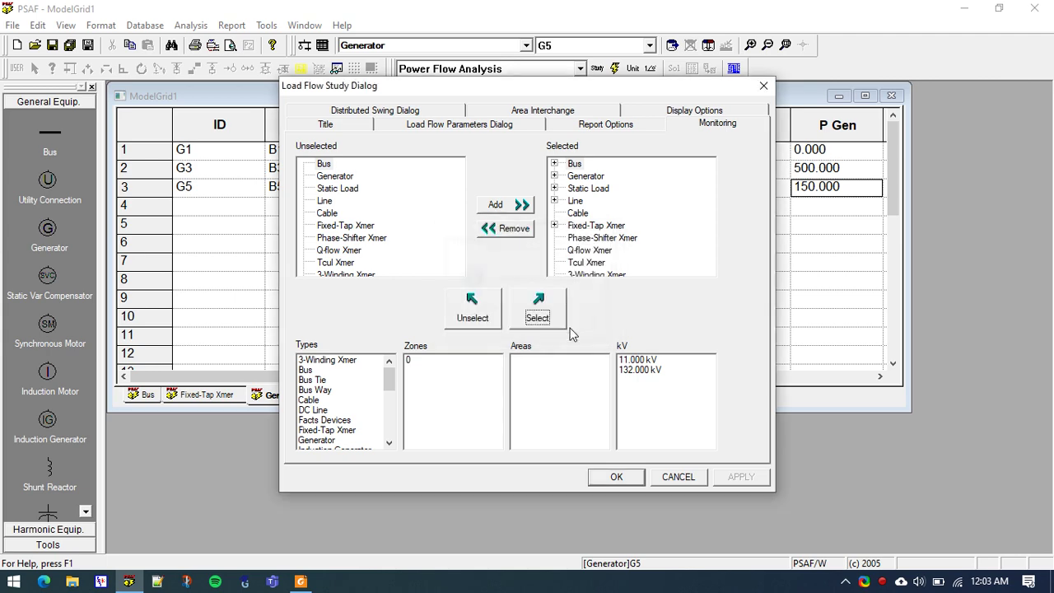
click(615, 476)
click(190, 26)
click(206, 80)
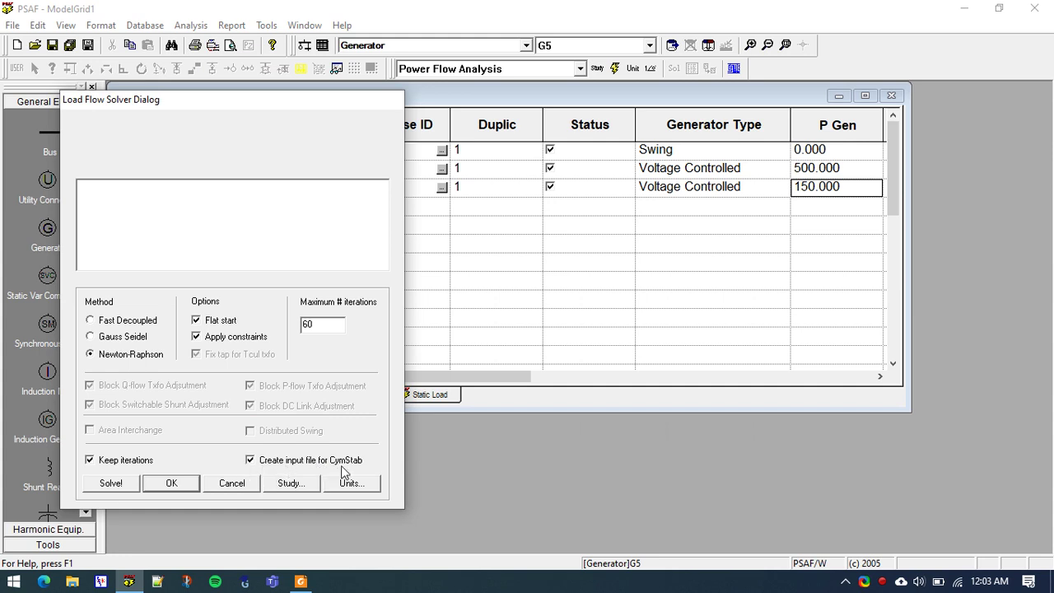
Step: Solve with Newton-Raphson and overwrite LOADFLOW_SOL_TS.SOL with the converged case
click(126, 482)
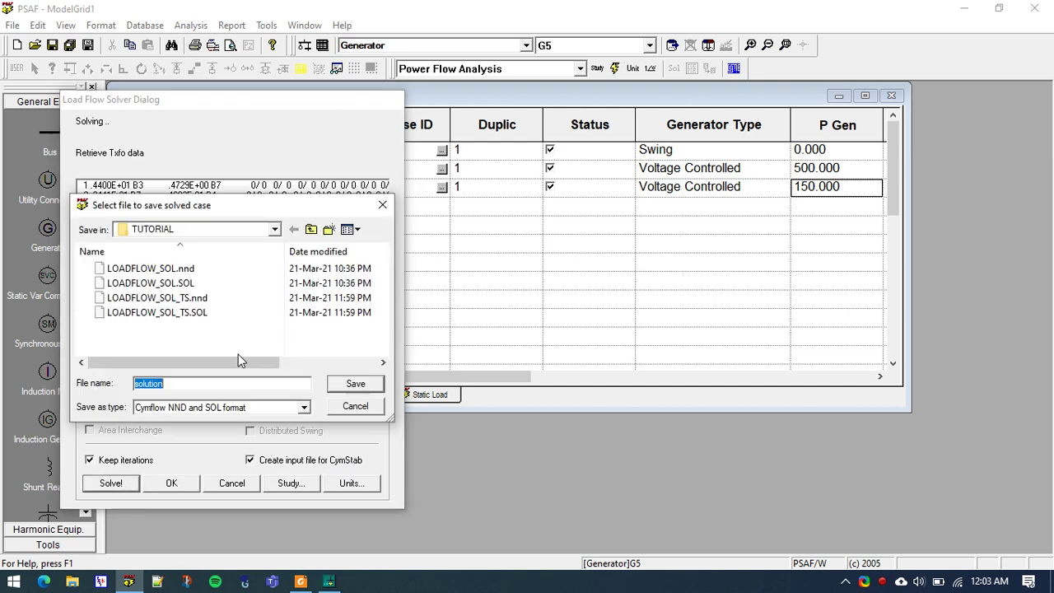
double_click(192, 312)
click(569, 297)
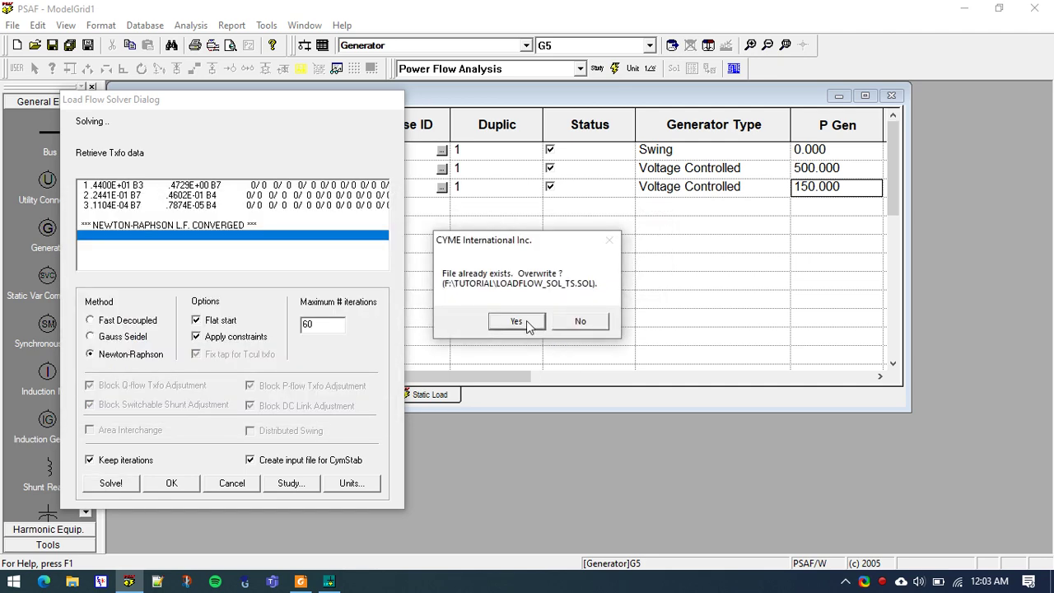
click(528, 325)
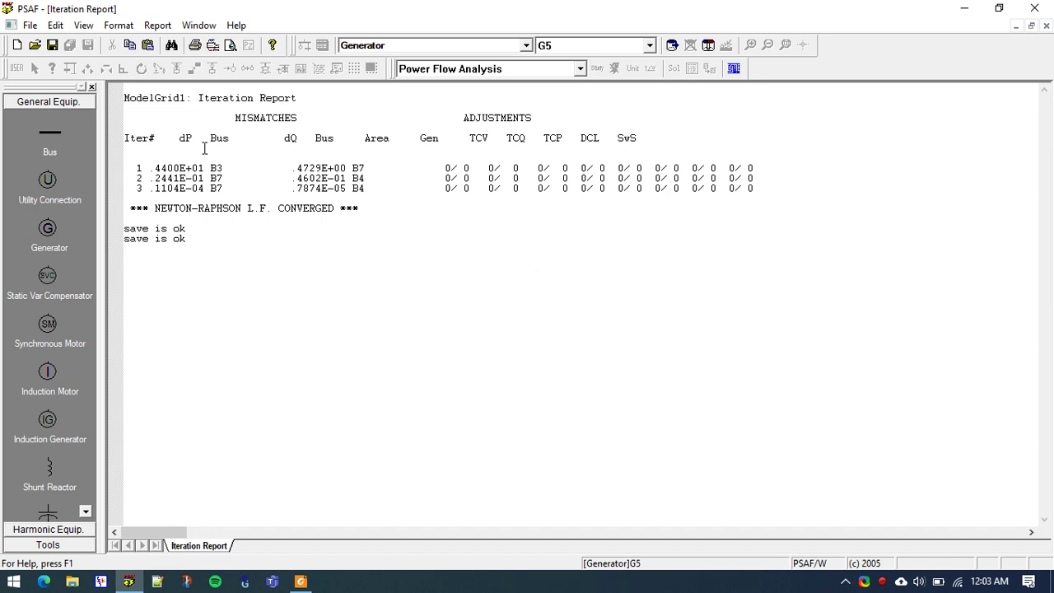
Step: Close the Iteration Report and switch the network out of solved mode
key(ctrl+a)
click(346, 320)
click(1045, 25)
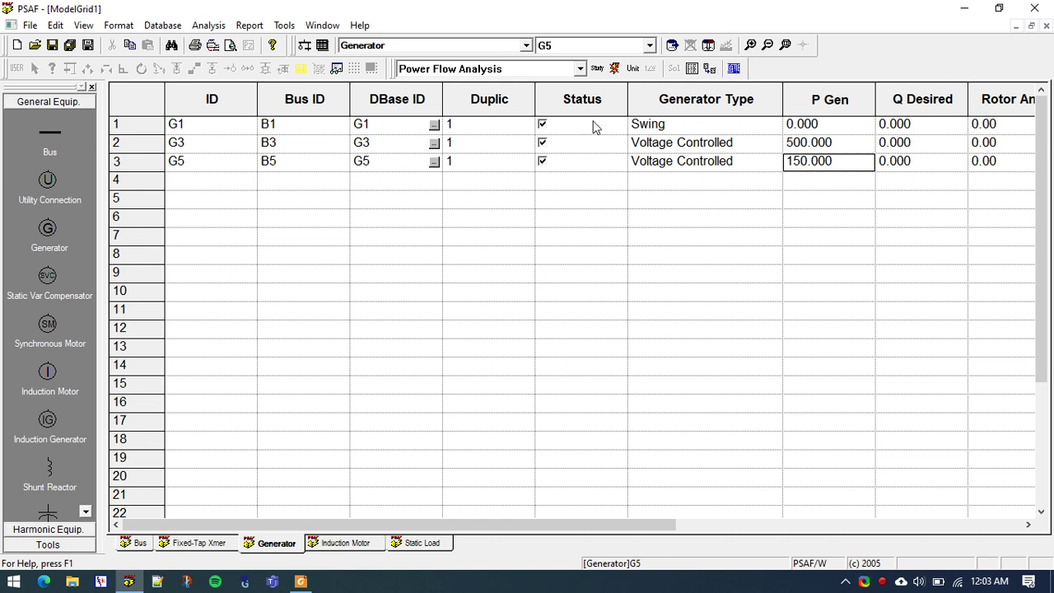
click(615, 69)
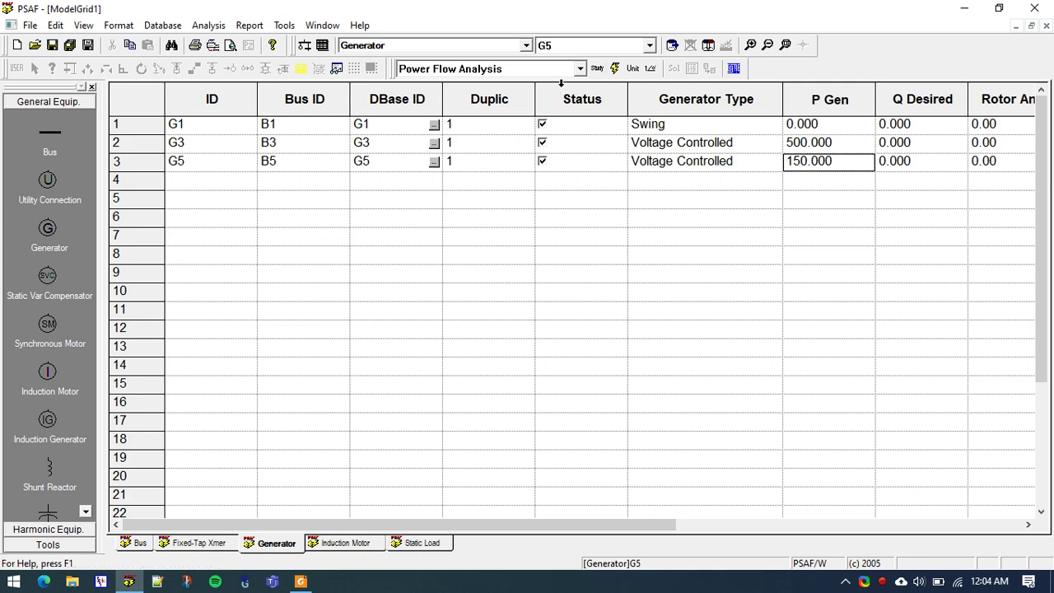
Step: Select Transient Stability Analysis as the solver engine and open its Study settings
click(211, 26)
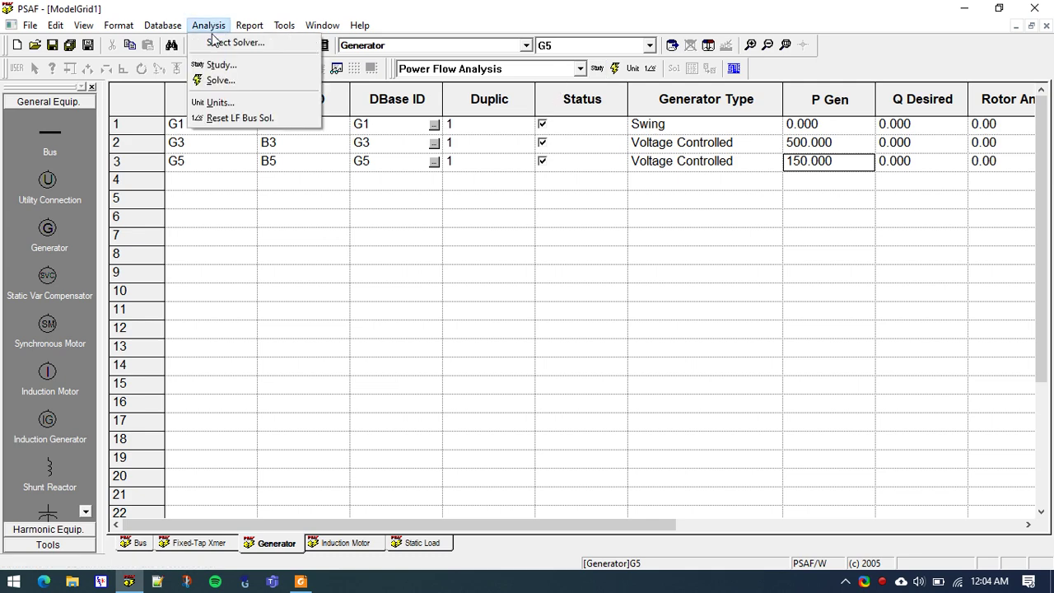
click(214, 41)
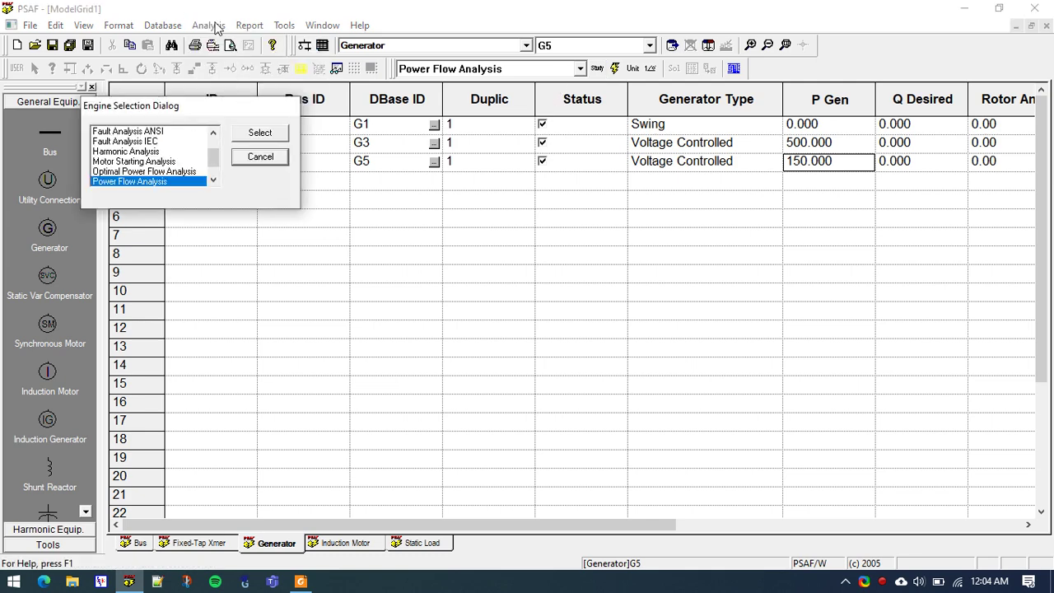
scroll(159, 161, down, 1)
click(148, 171)
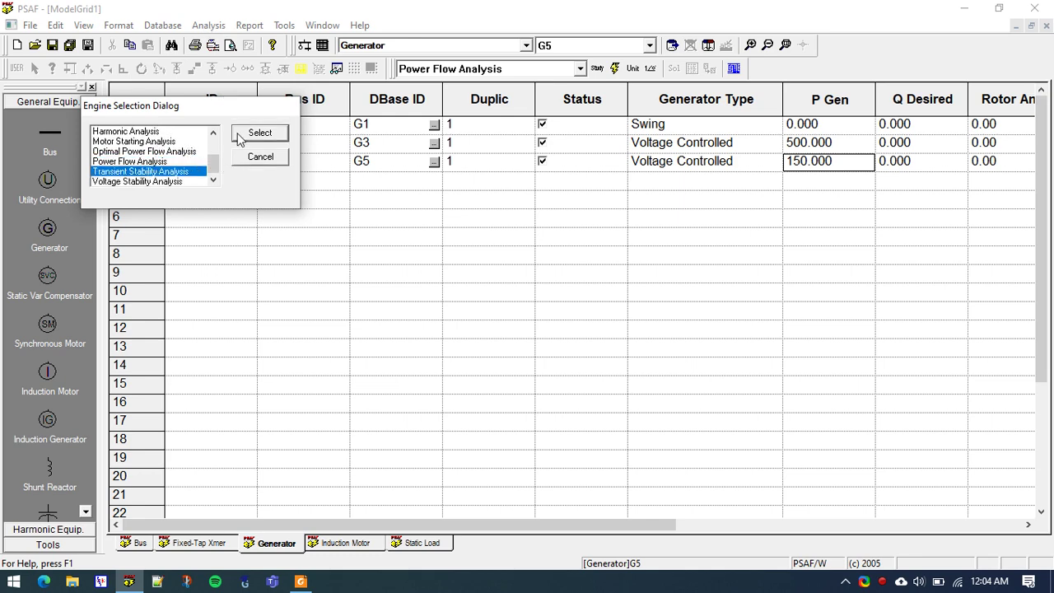
click(259, 133)
click(208, 25)
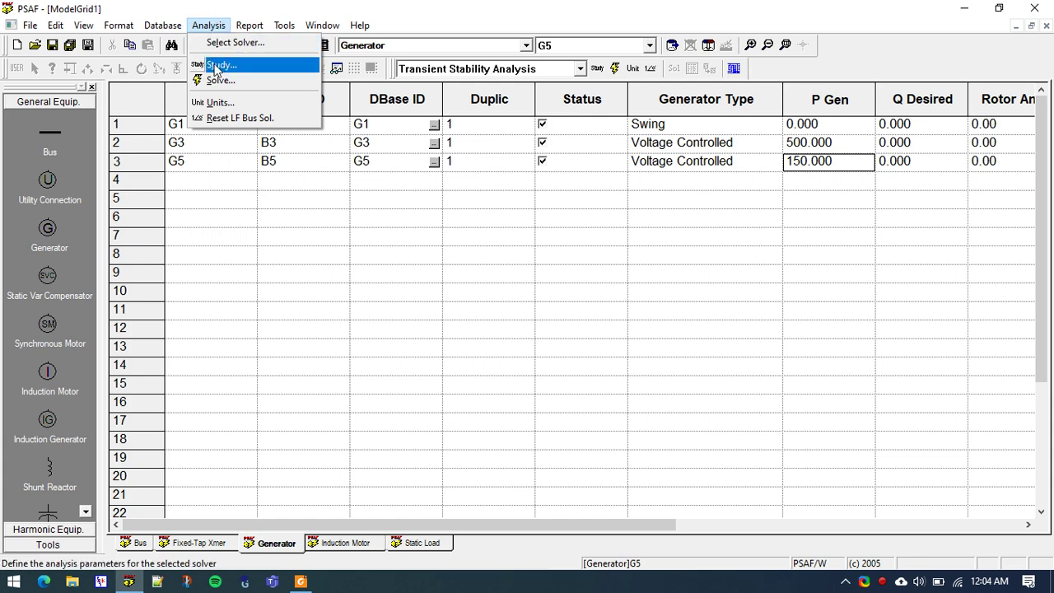
click(215, 64)
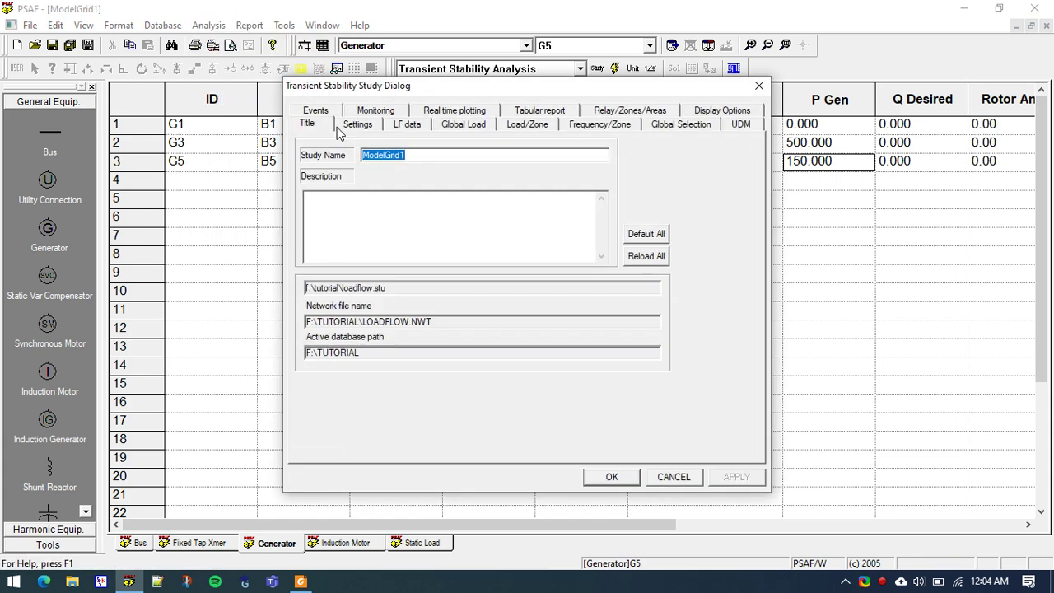
Step: Set the total simulation time on the Settings page to 20 seconds (1000 cycles)
click(357, 126)
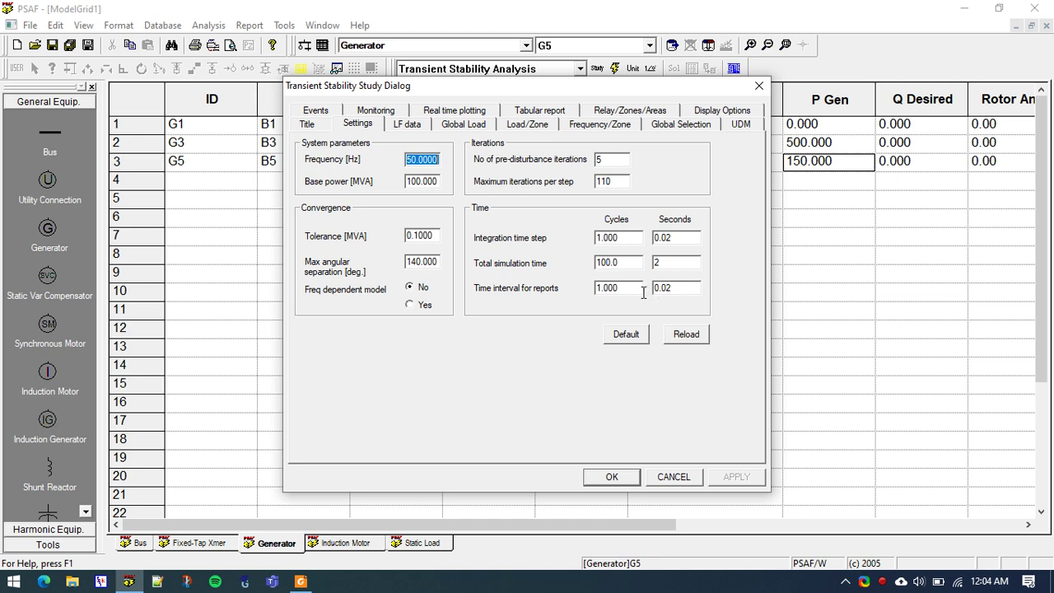
click(665, 261)
text(0)
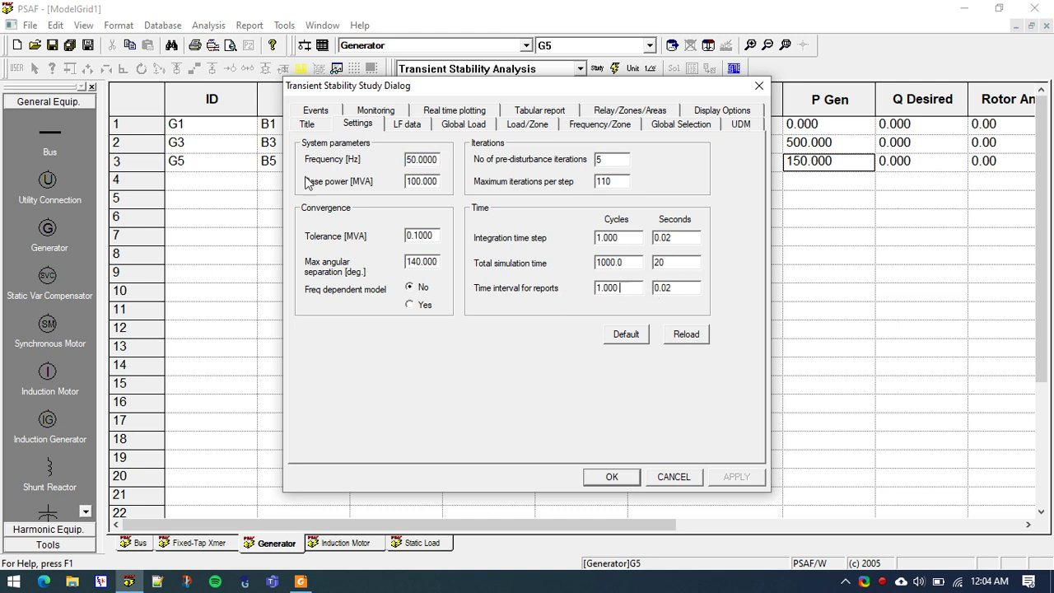
Step: Select the Frequency value 50.0000 and the Base power value on the Settings page
drag(407, 160, 489, 168)
click(431, 163)
key(Tab)
click(429, 187)
Step: Load LOADFLOW_SOL_TS.SOL on the LF data page as the saved-solution initial conditions
click(420, 133)
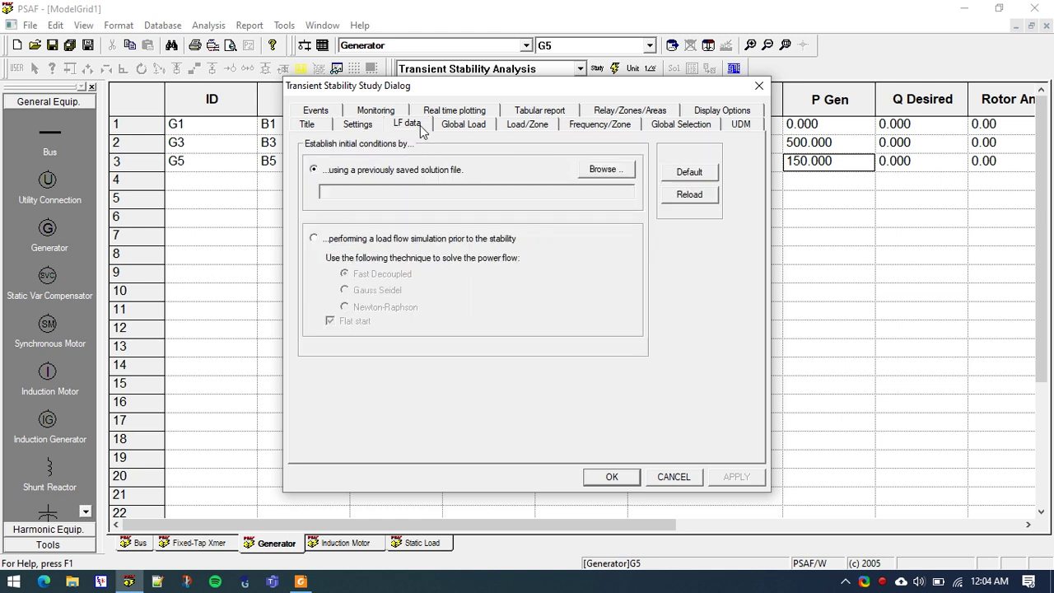
click(604, 171)
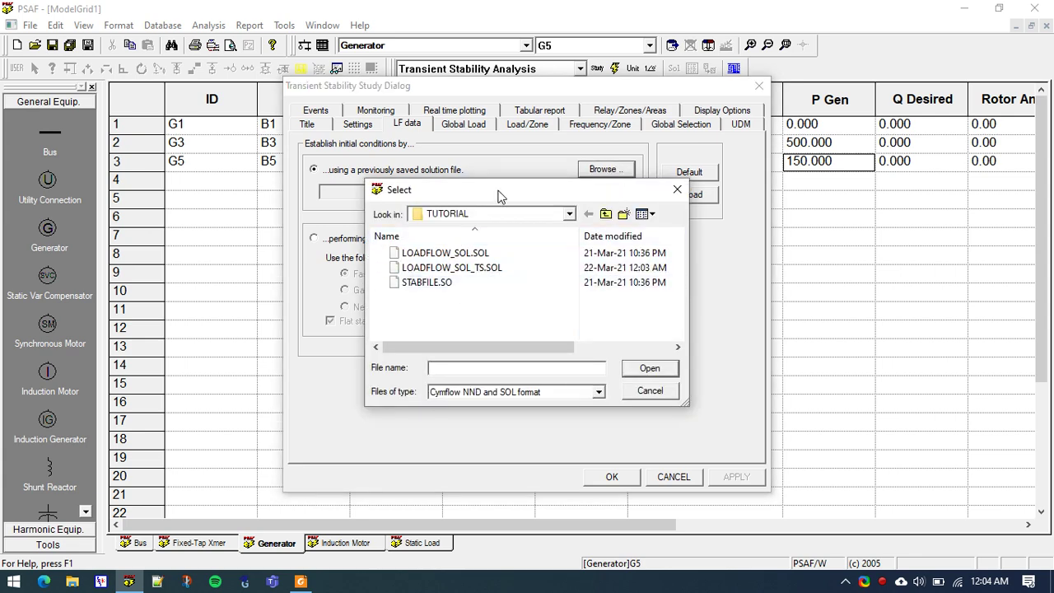
double_click(504, 272)
click(459, 125)
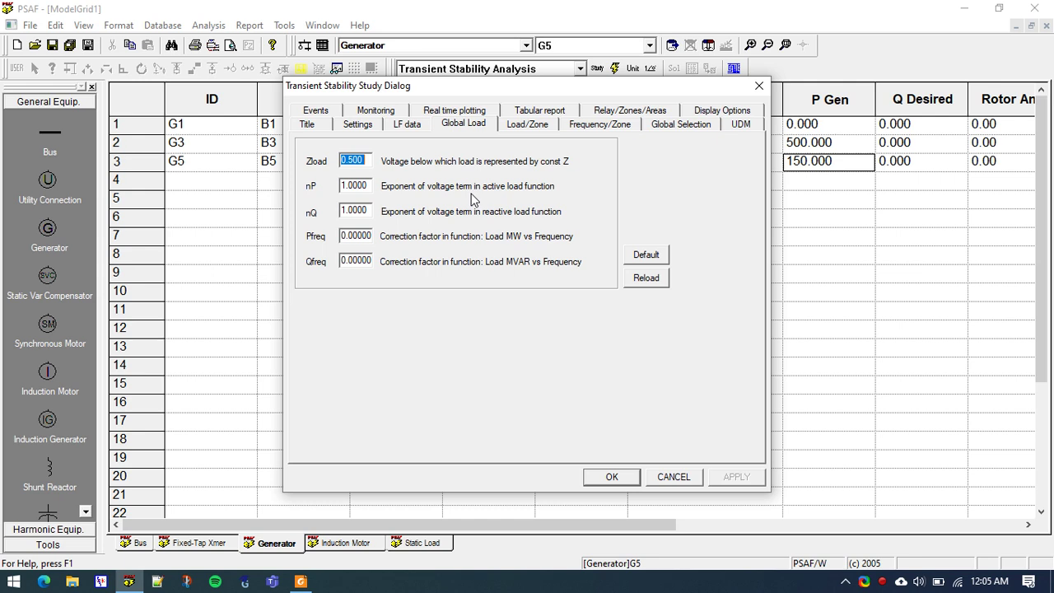
Step: Change load voltage exponents nP and nQ from 1.0000 to 2, then select the Pfreq and Qfreq fields
double_click(372, 188)
text(2)
key(Tab)
text(2)
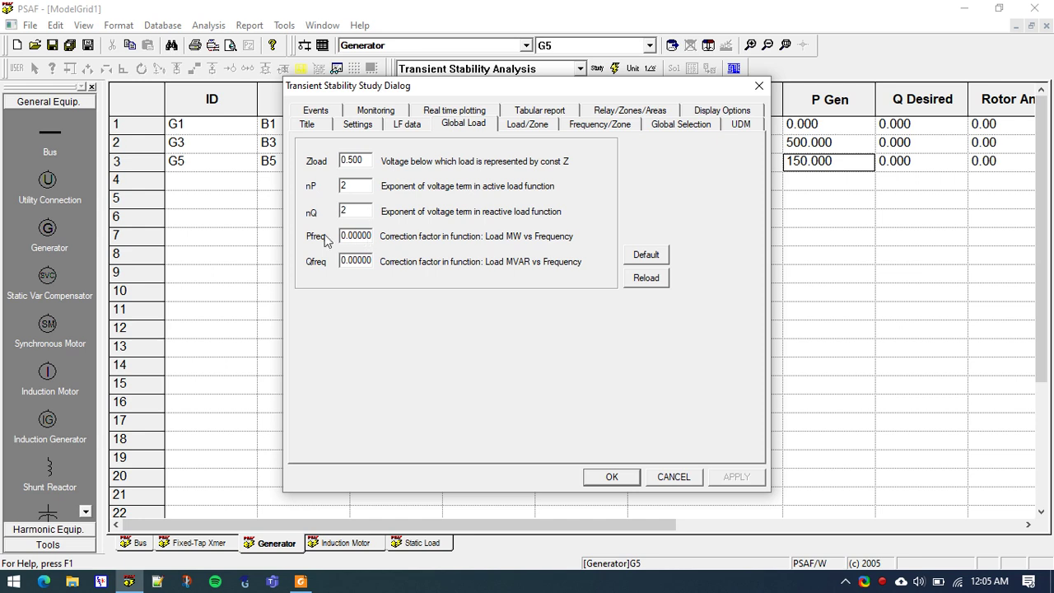
double_click(345, 237)
click(349, 260)
Step: Tick Exclude Controls for generators, setting exciters, stabilizers and turbines to Exclude all
click(668, 129)
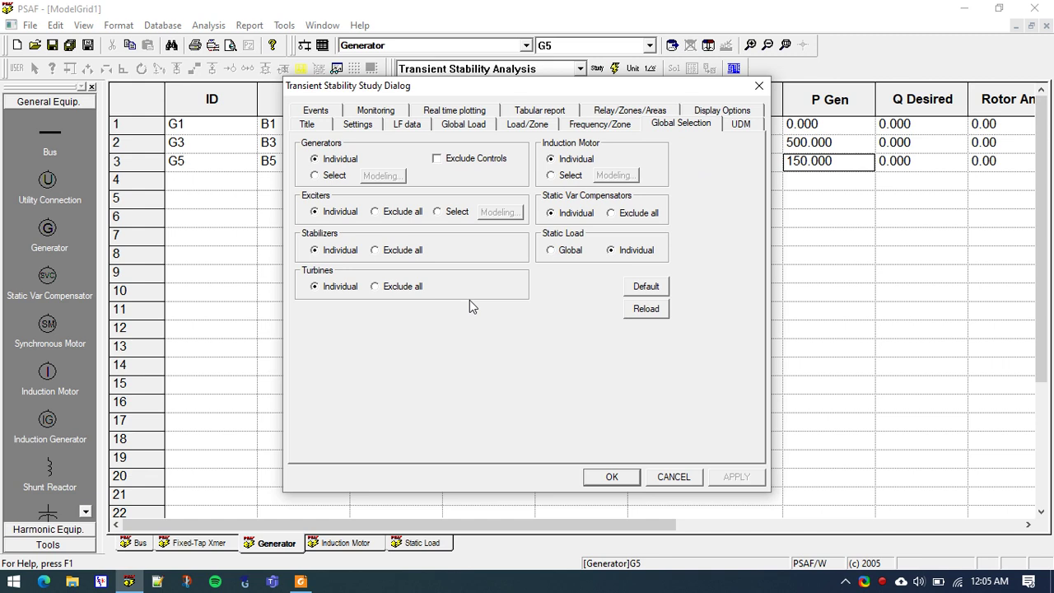
click(438, 159)
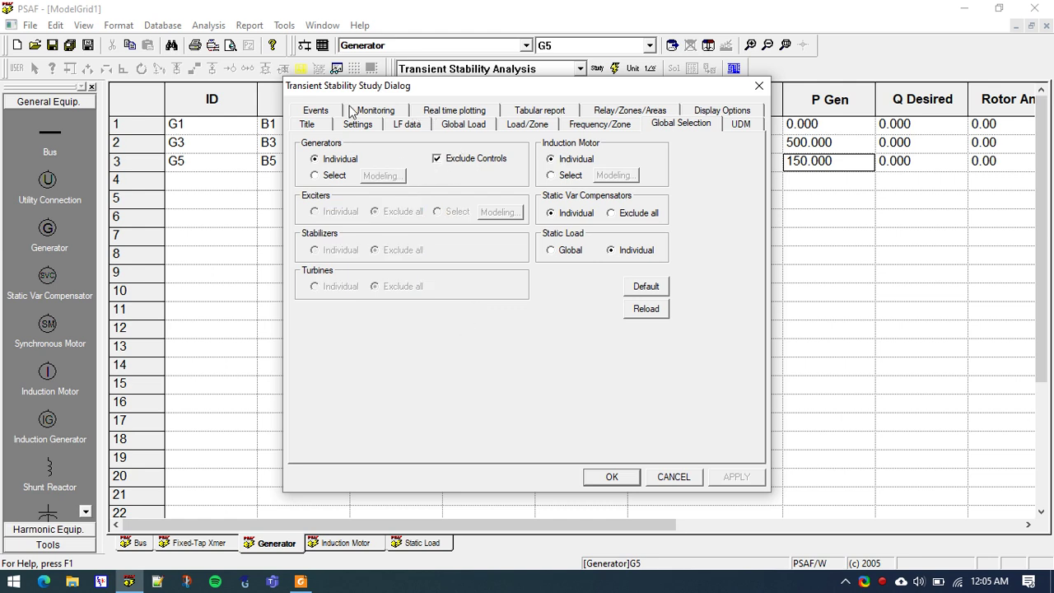
click(613, 117)
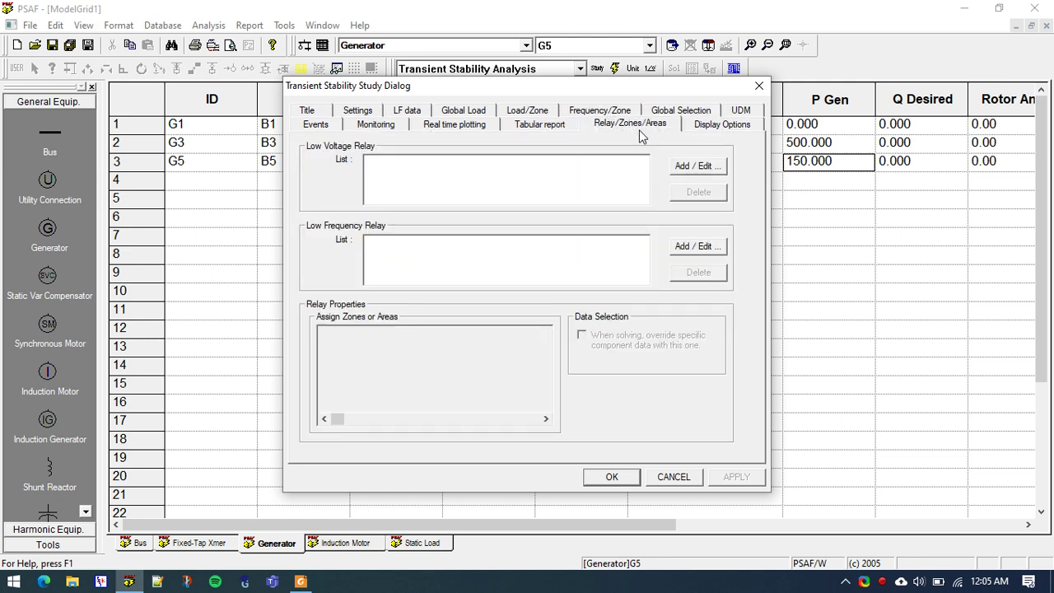